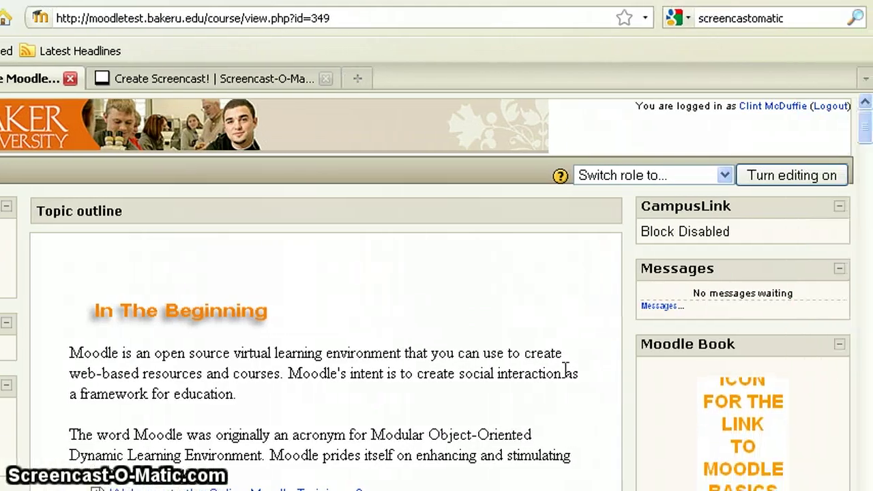
- Turn editing on for the course and scroll down to the top section's 'Add an activity...' dropdown
click(781, 176)
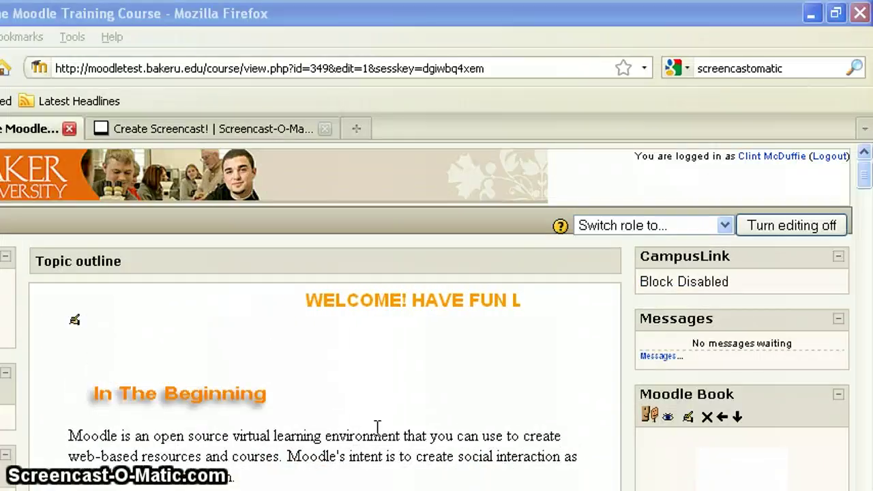
scroll(419, 378, down, 15)
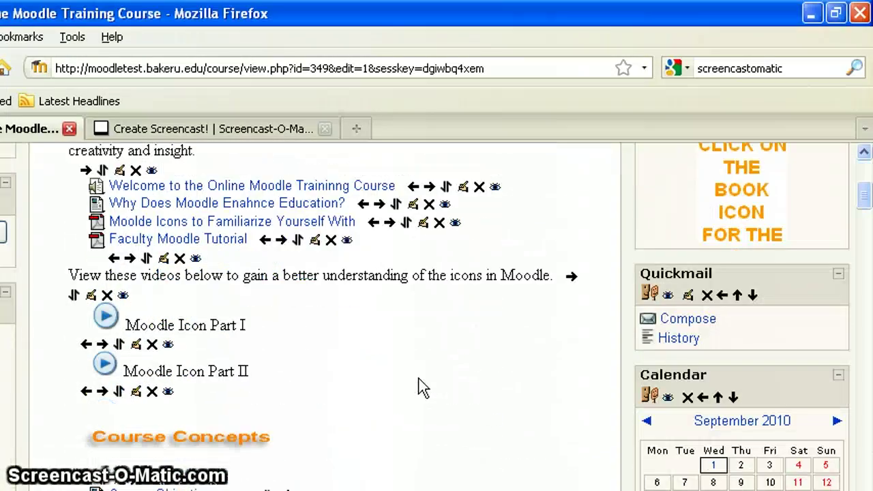
scroll(419, 378, down, 13)
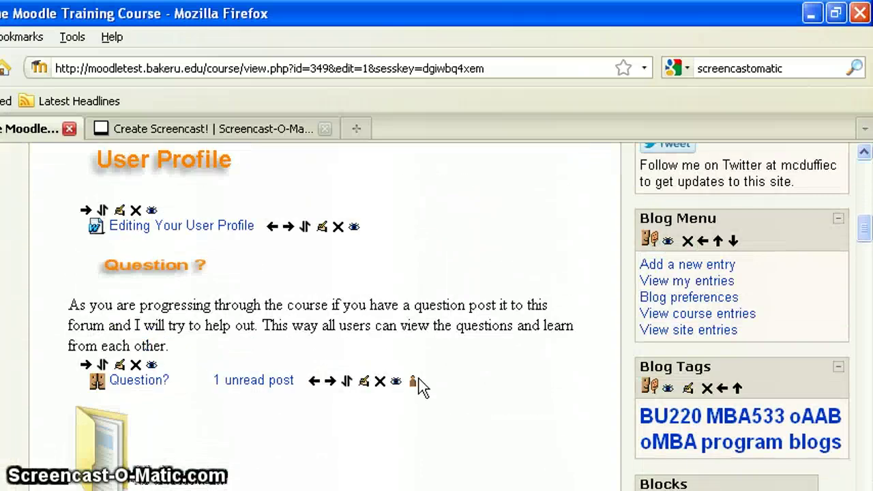
scroll(419, 378, down, 4)
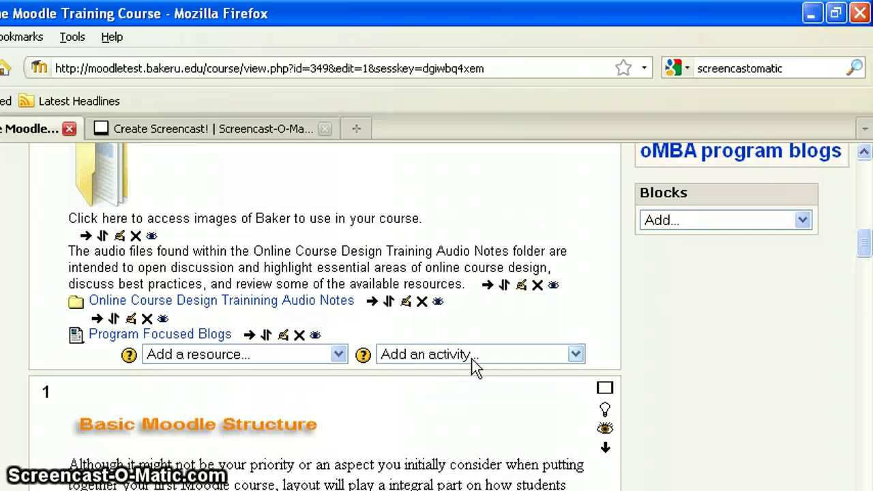
scroll(477, 372, down, 3)
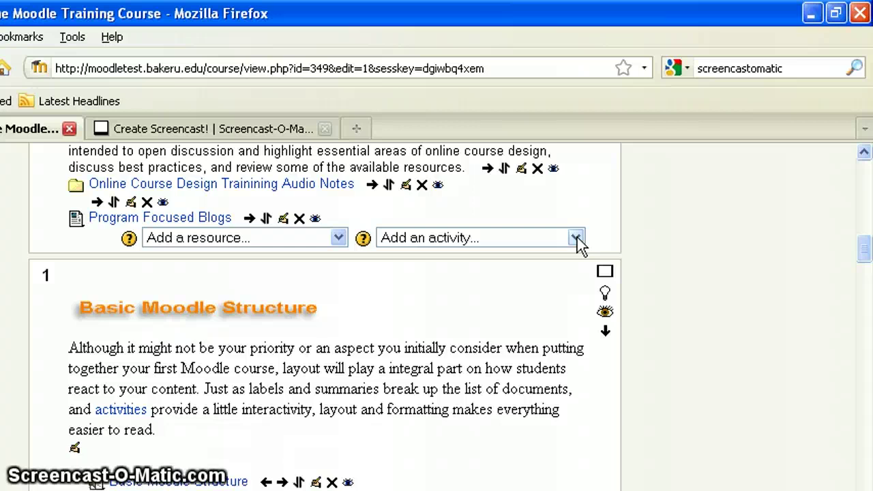
- Choose Wiki from the top section's 'Add an activity...' list
click(576, 238)
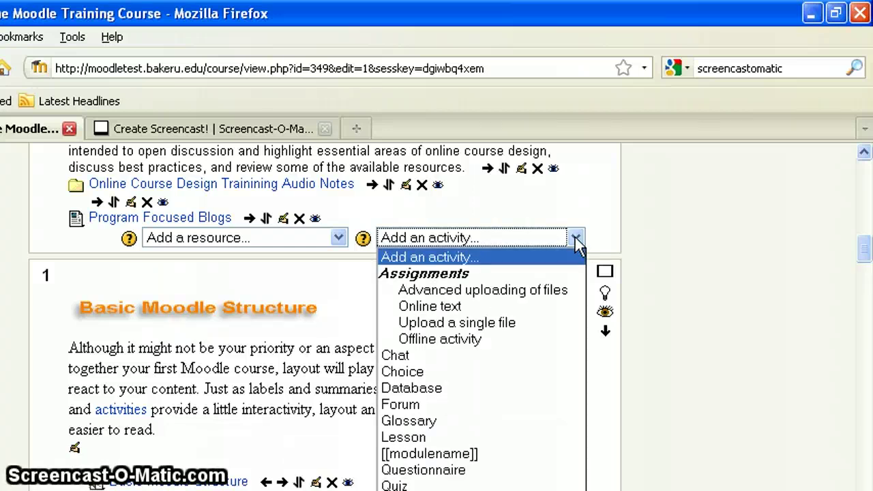
click(344, 456)
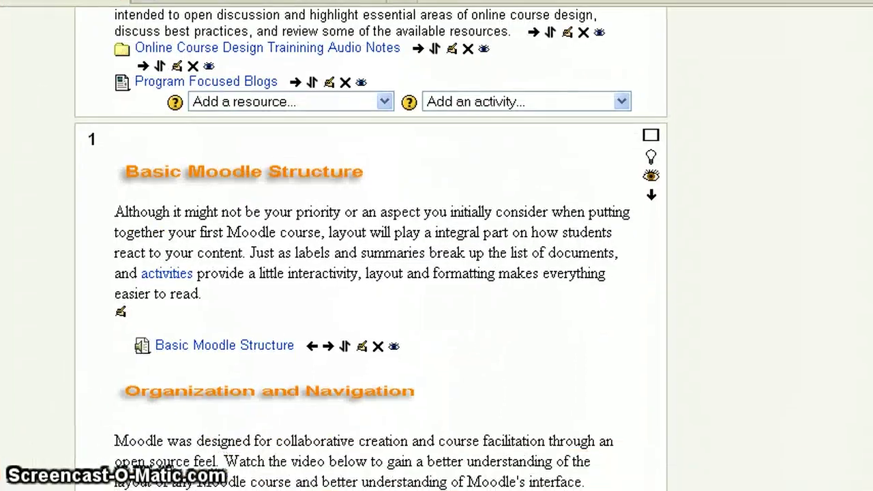
click(623, 101)
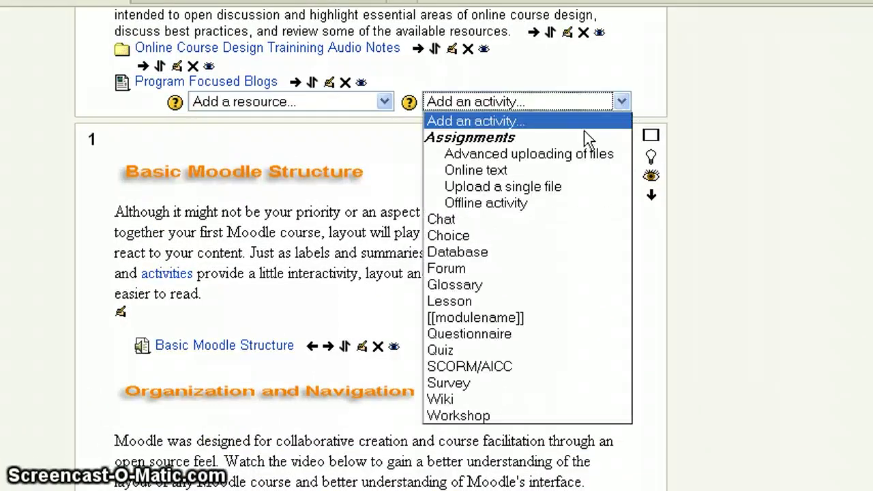
click(444, 401)
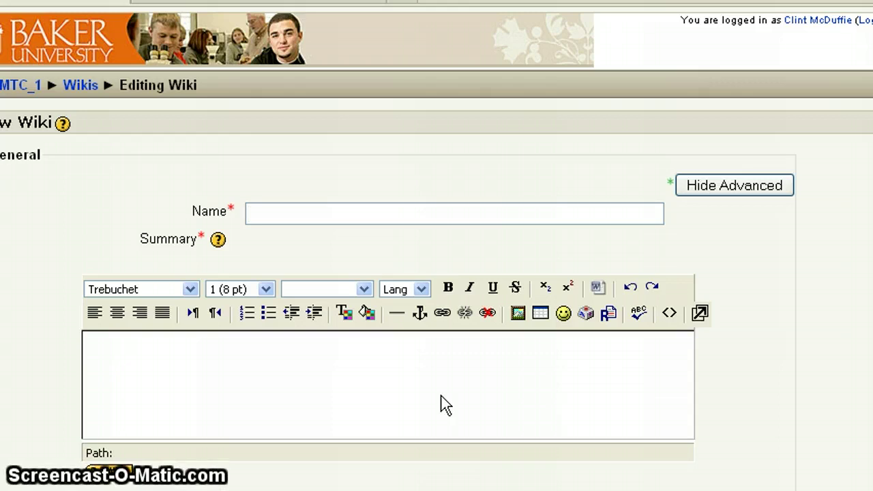
- Name the wiki 'Test Wiki' and enter the summary 'This is just an example.'
text(Test)
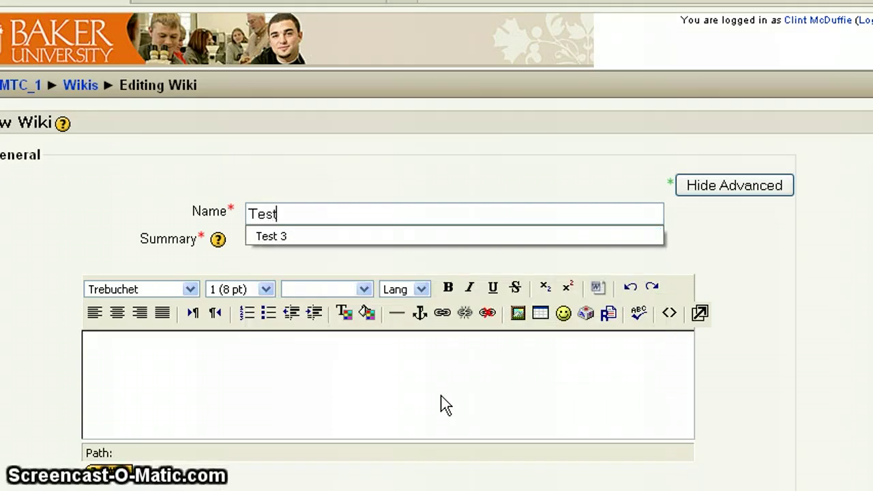
text( Wiki)
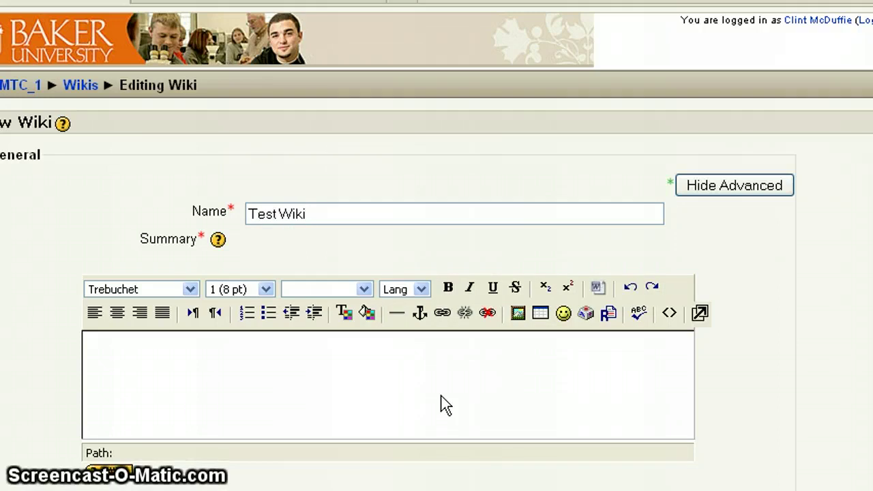
click(132, 346)
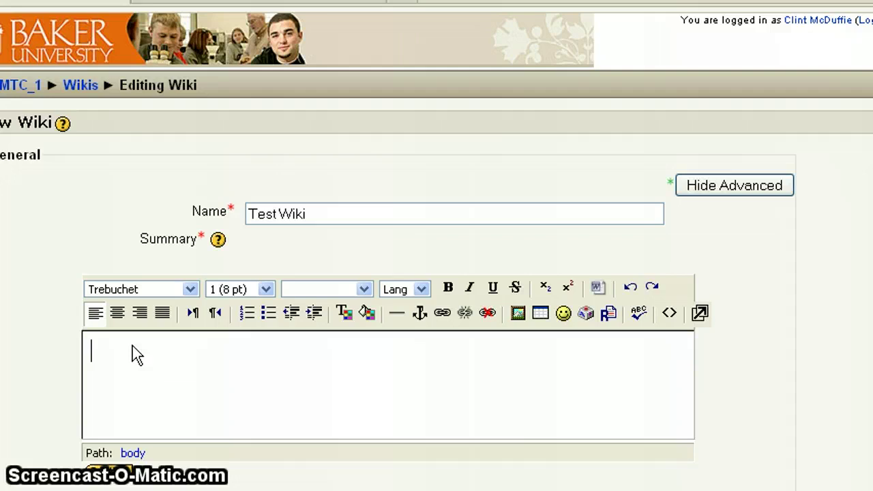
text(This is just)
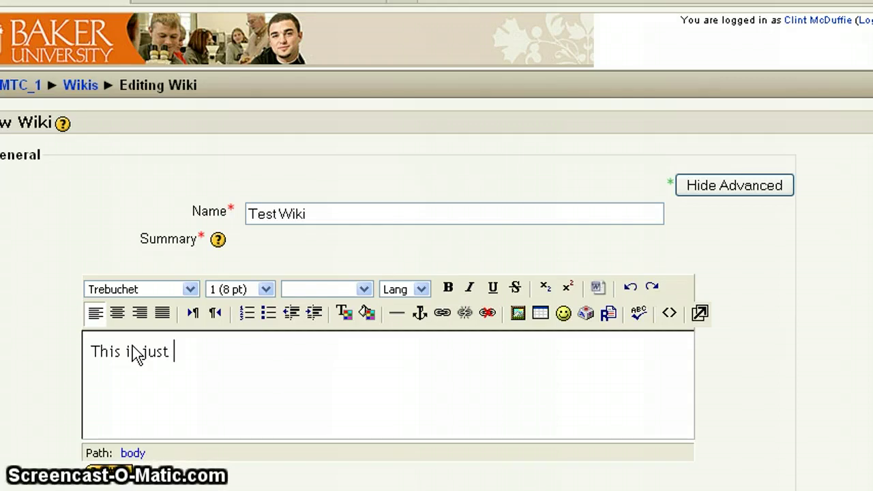
text(ane)
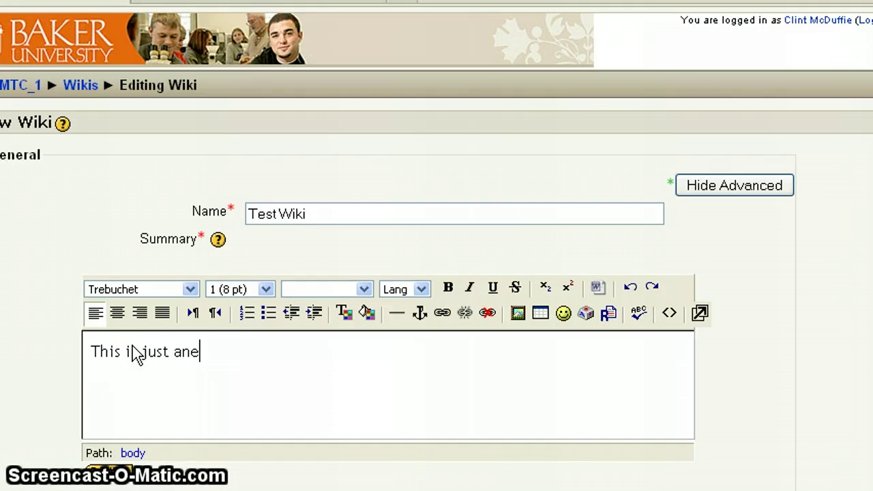
key(BackSpace)
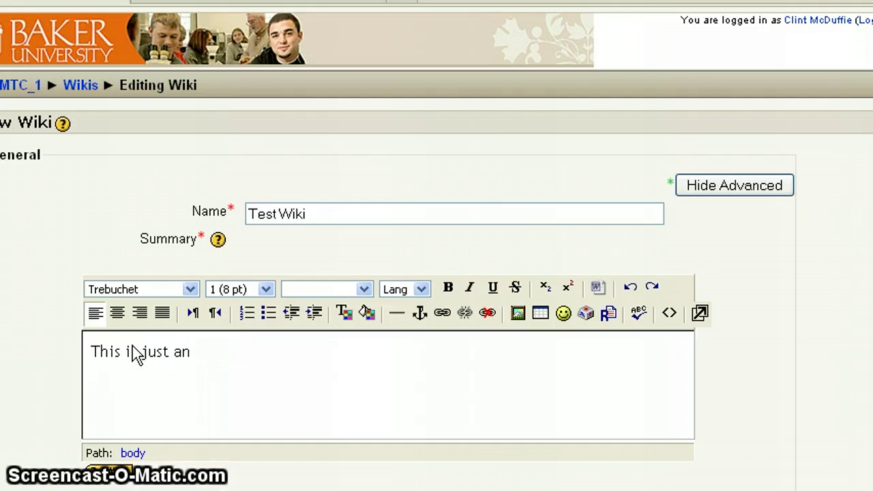
text(exampl)
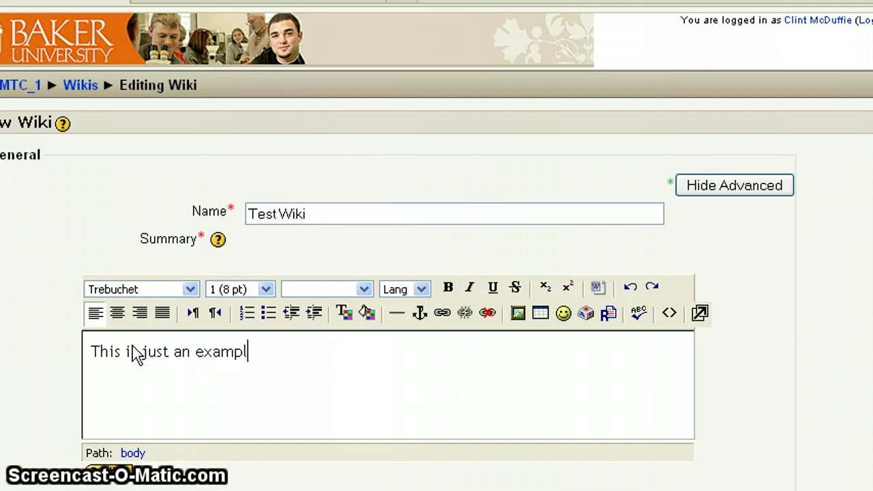
text(e.)
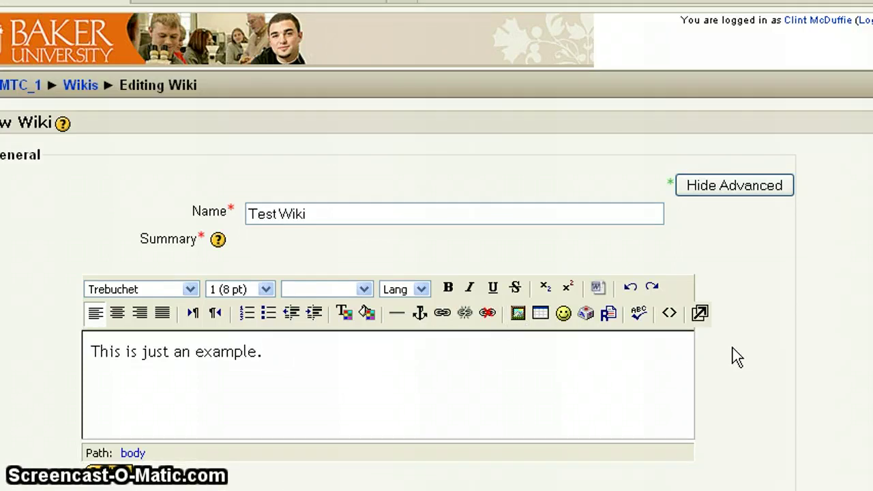
scroll(708, 341, down, 2)
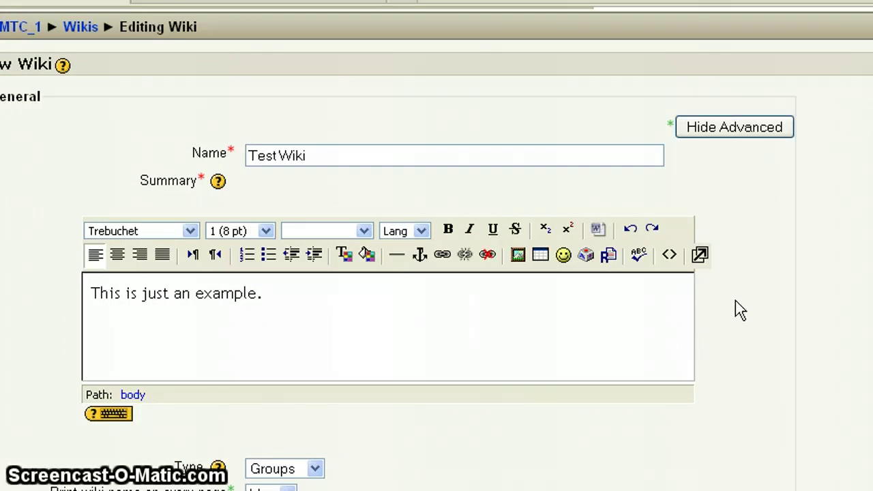
scroll(736, 300, down, 3)
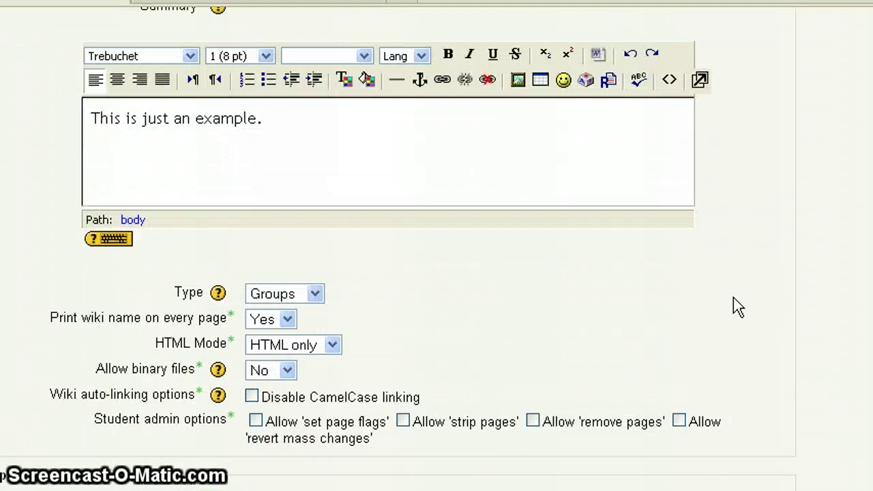
scroll(737, 307, down, 1)
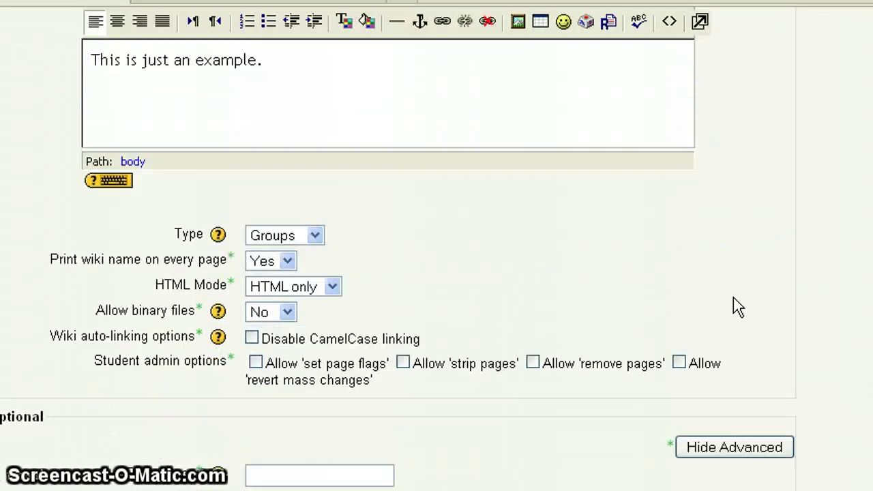
- Open the wiki Type help and bring its matrix of wiki types versus group modes into view
click(218, 236)
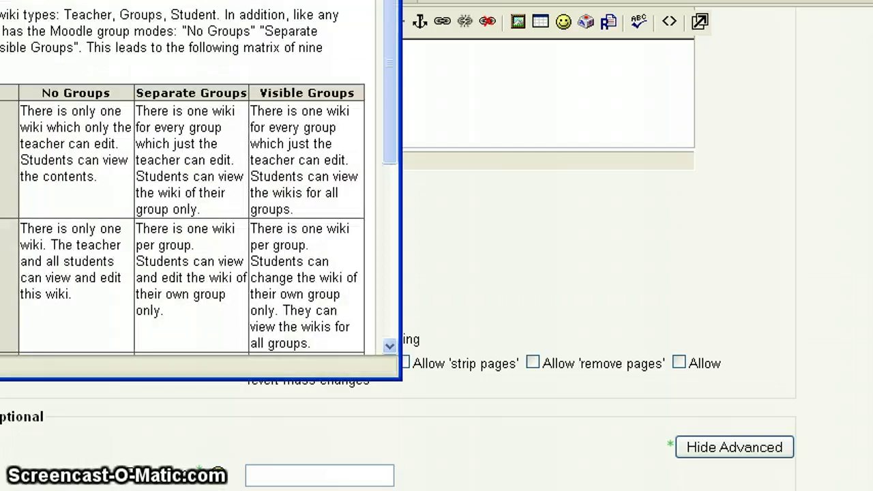
drag(100, 0, 375, 9)
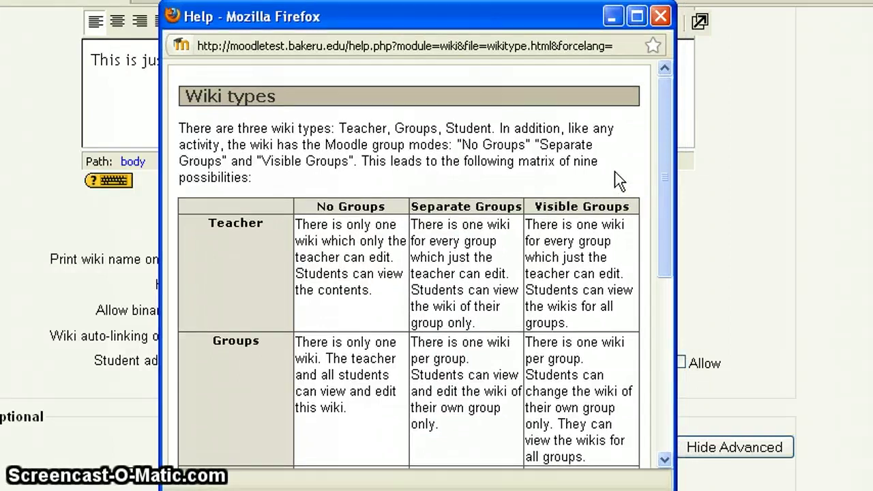
scroll(597, 171, down, 2)
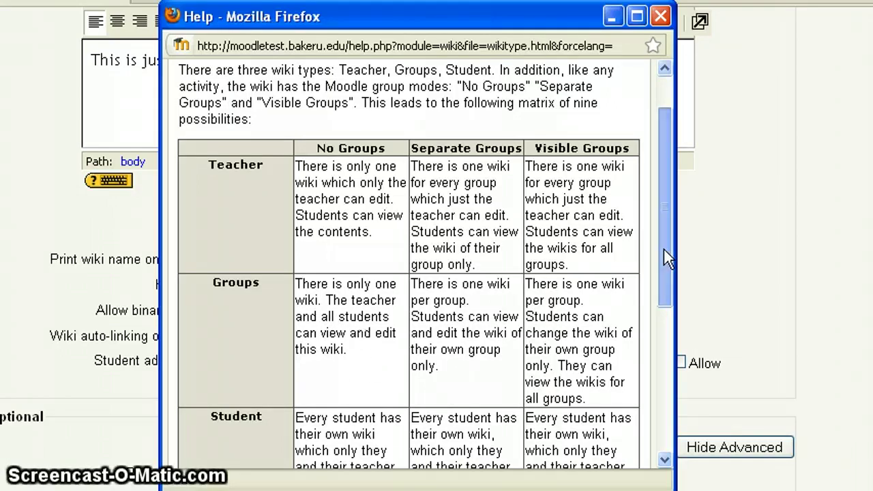
- Read the help comparing Teacher, Groups and Student wikis under No, Separate and Visible groups
drag(664, 249, 665, 283)
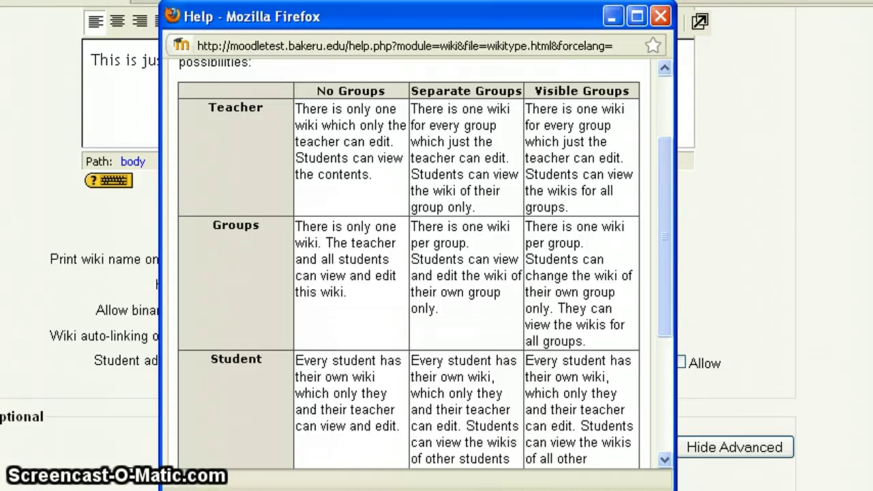
drag(400, 16, 394, 17)
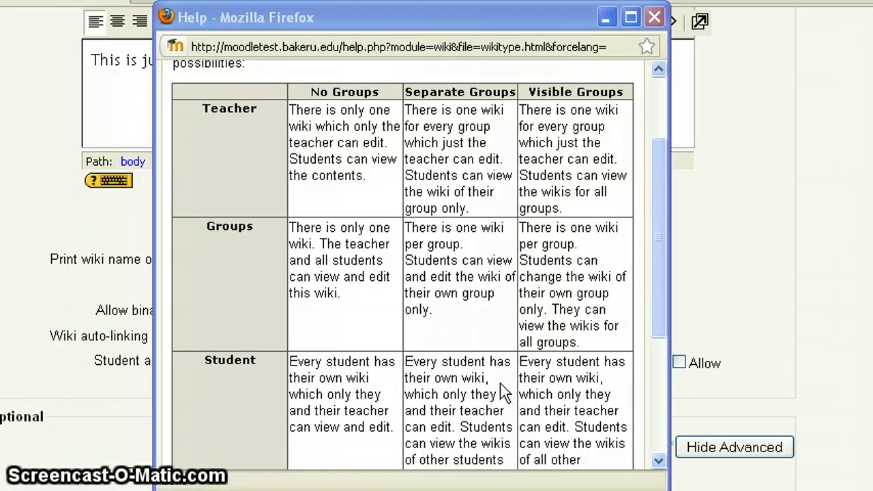
scroll(495, 377, down, 2)
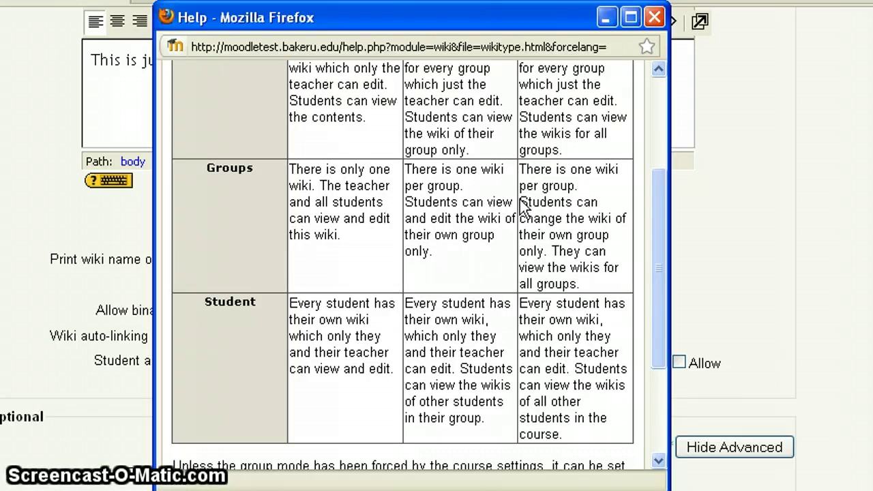
scroll(656, 285, up, 2)
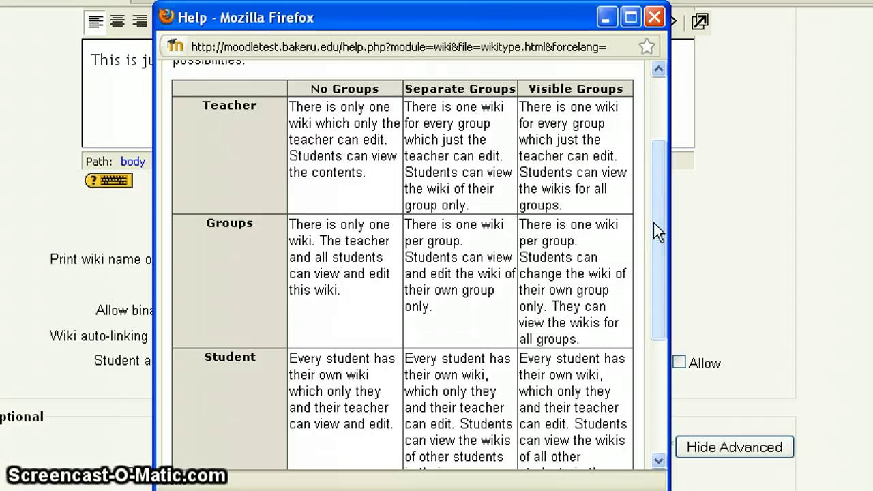
drag(659, 224, 662, 228)
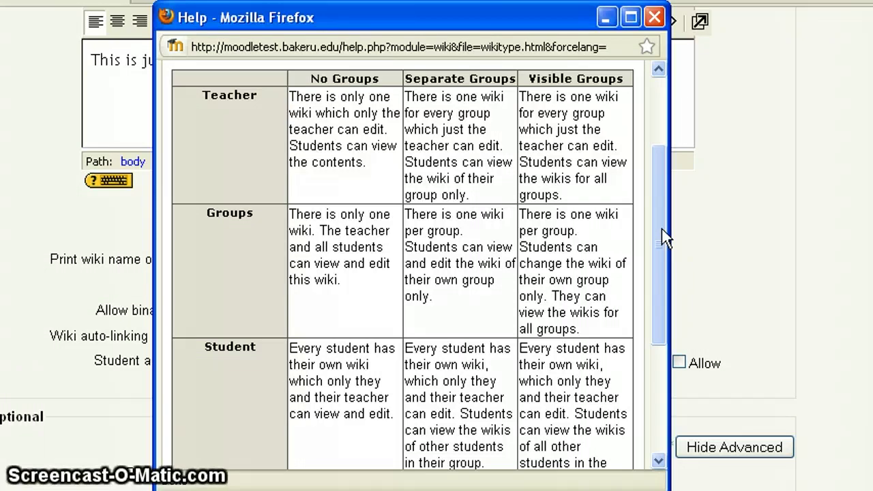
- Close the help window and set the wiki Type to Student
click(655, 17)
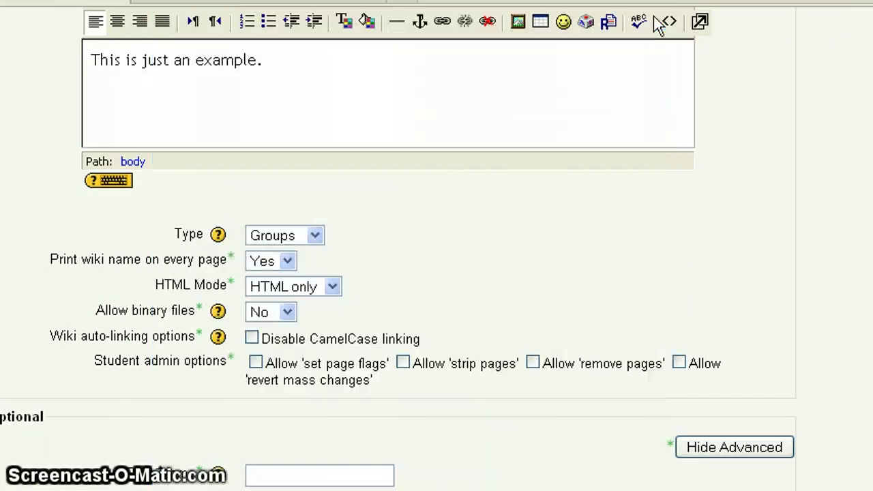
click(316, 236)
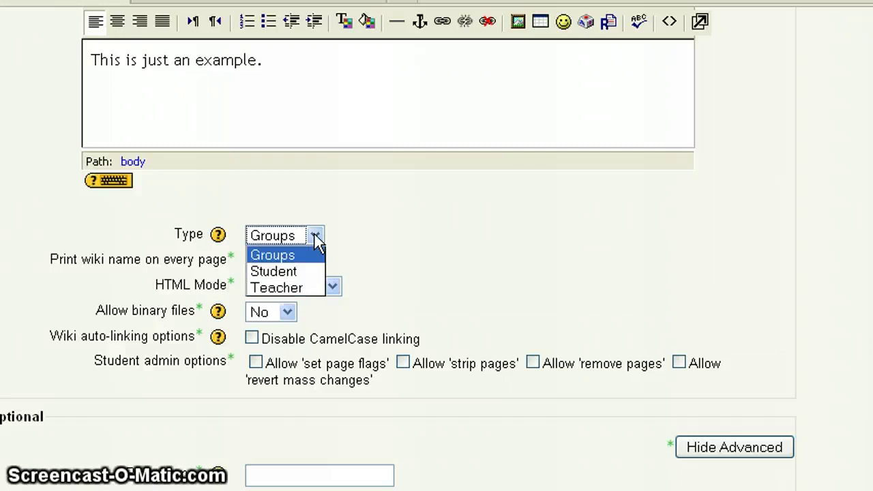
click(290, 270)
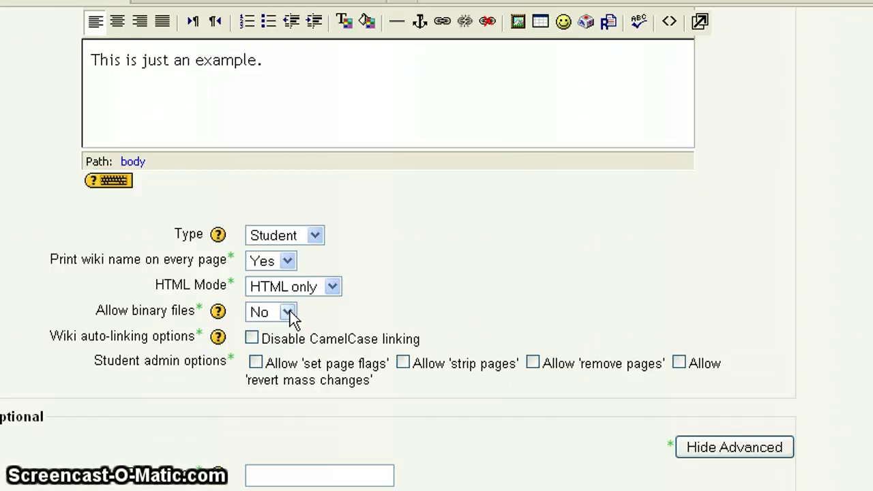
- Allow binary files, disable CamelCase linking, and untick students' permission to remove pages
click(289, 313)
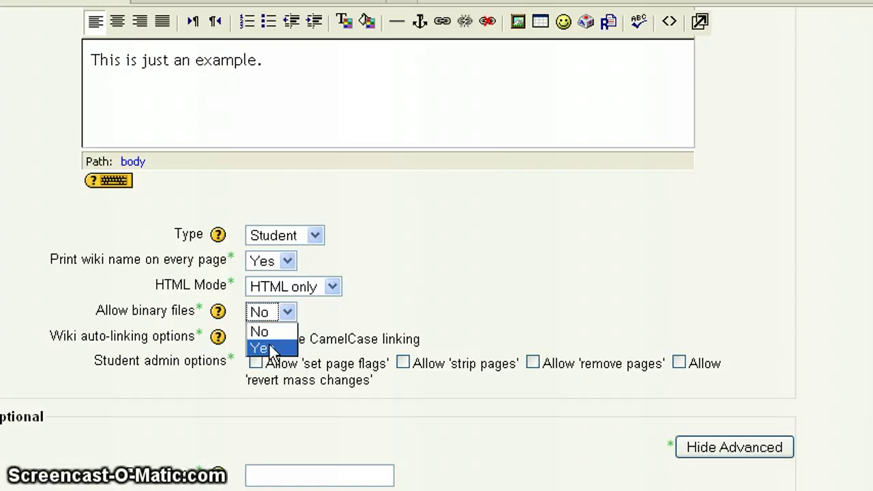
click(271, 349)
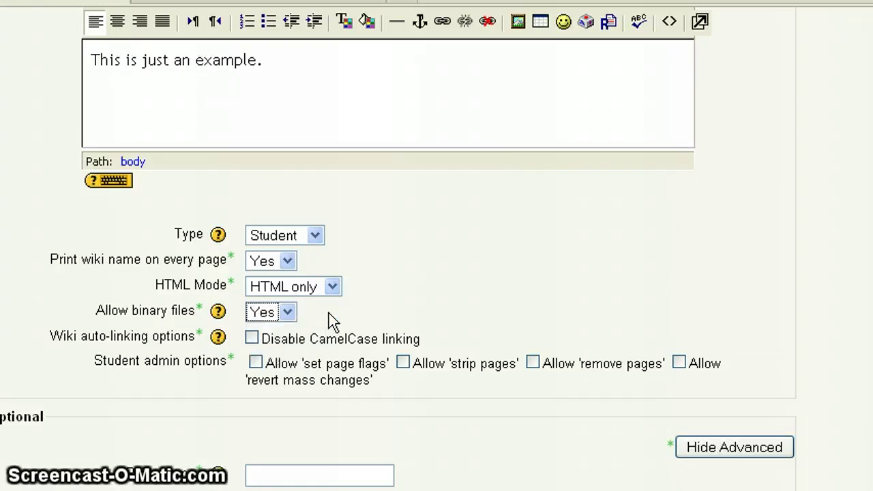
click(252, 338)
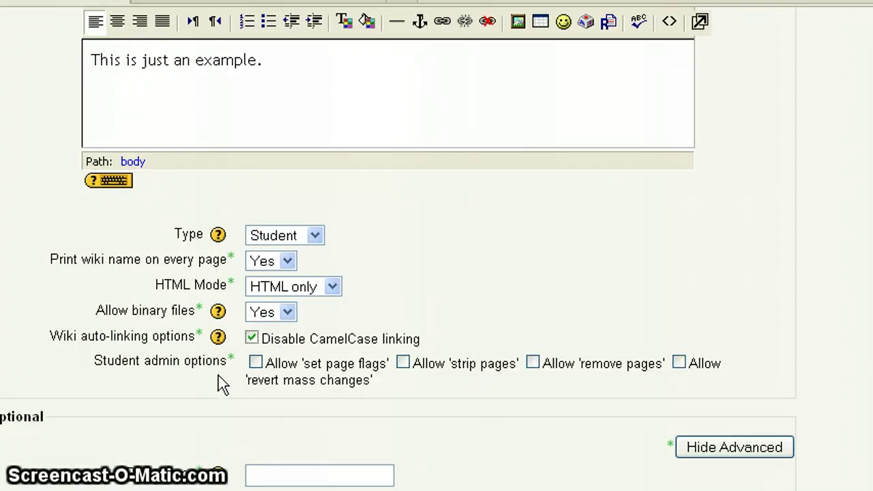
click(532, 364)
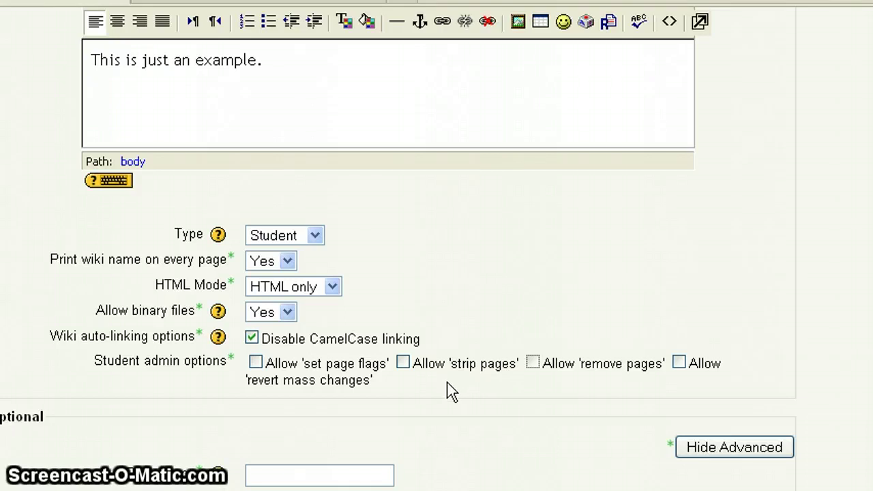
scroll(447, 394, down, 1)
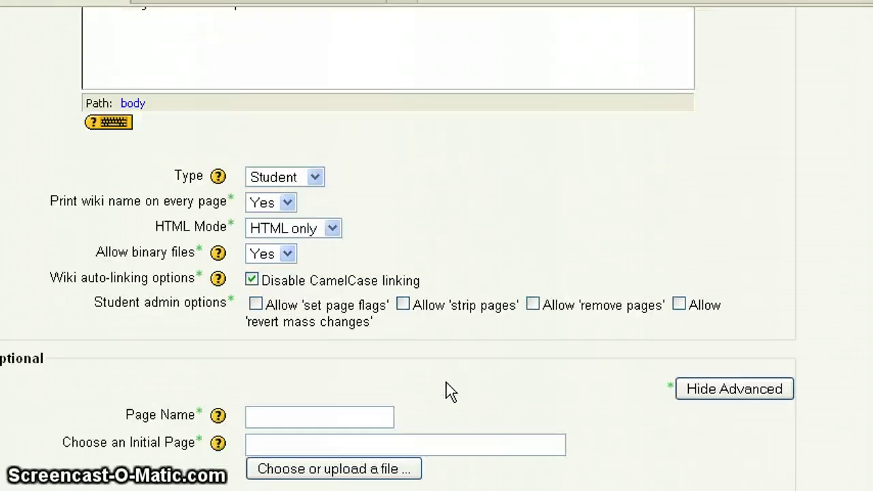
scroll(450, 393, down, 2)
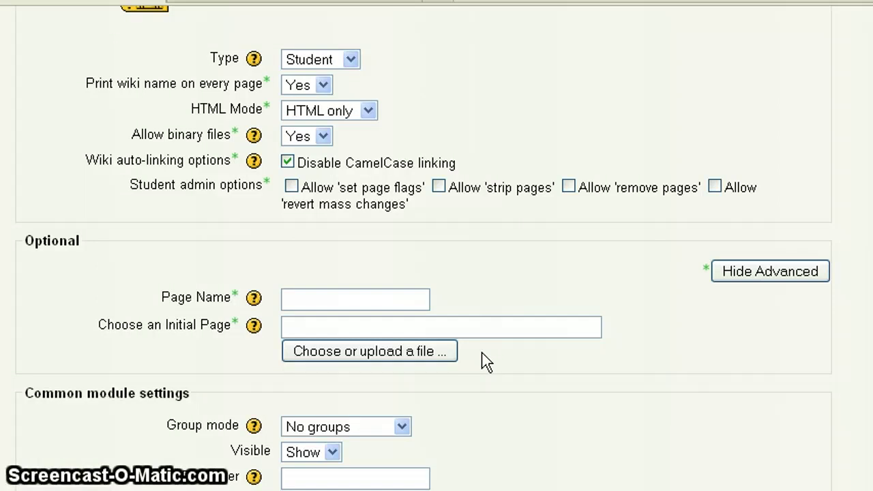
scroll(483, 354, down, 3)
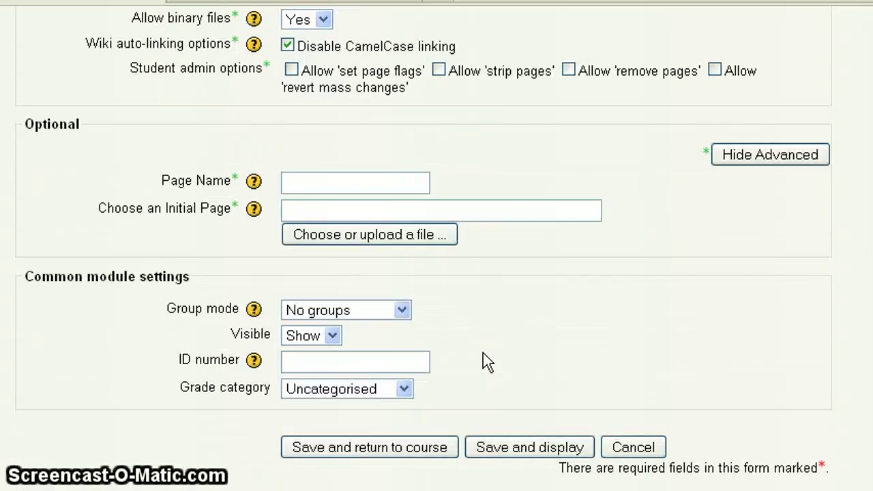
scroll(483, 352, up, 5)
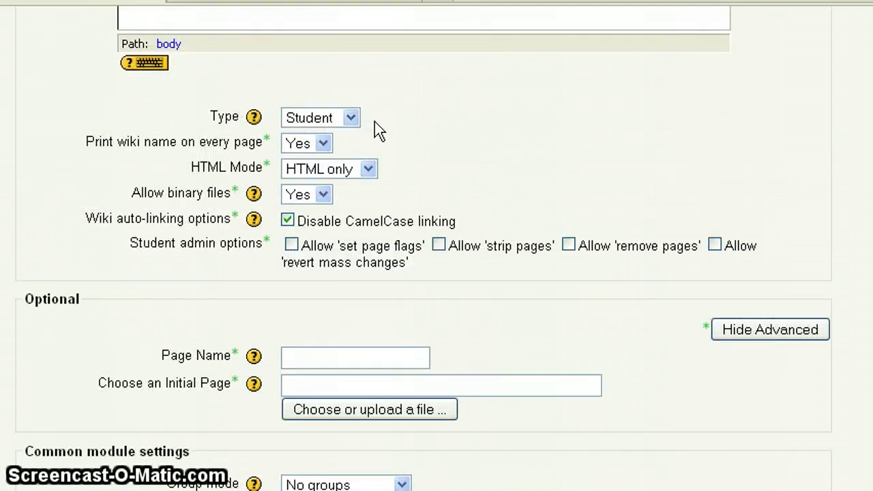
scroll(407, 125, down, 5)
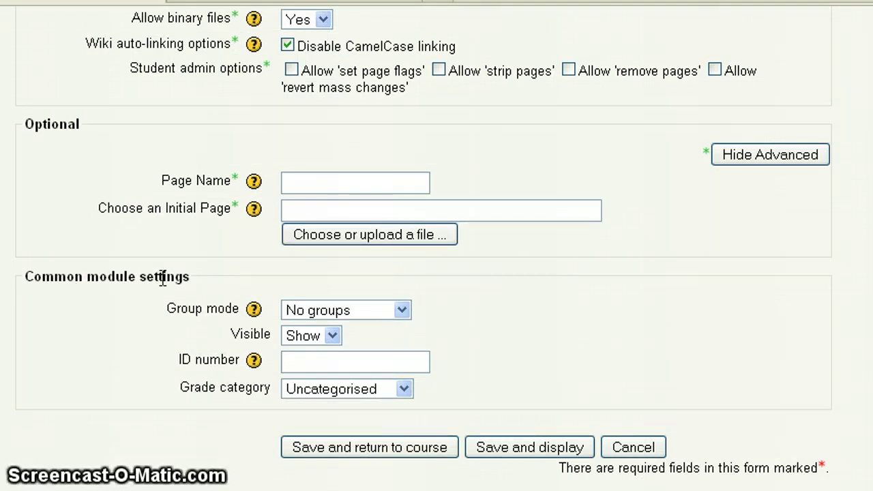
- Read the Group mode help explanation, then close it
click(254, 311)
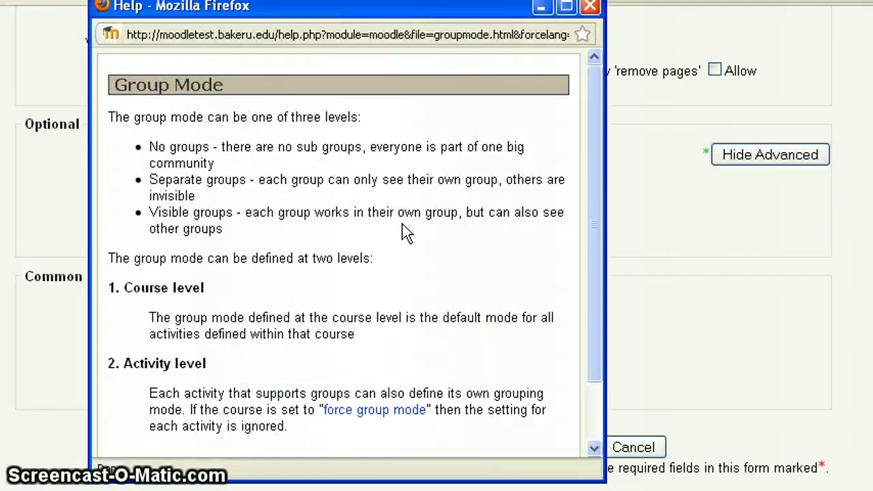
scroll(415, 254, down, 2)
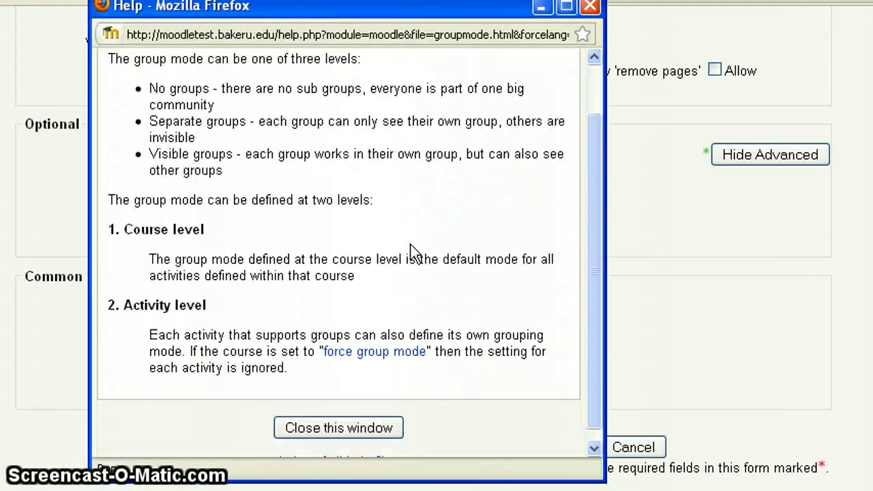
scroll(415, 254, up, 2)
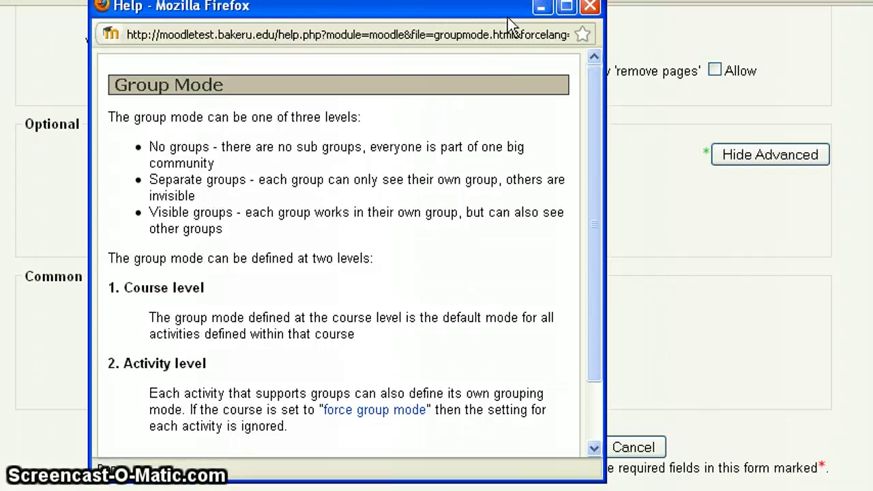
drag(506, 12, 500, 20)
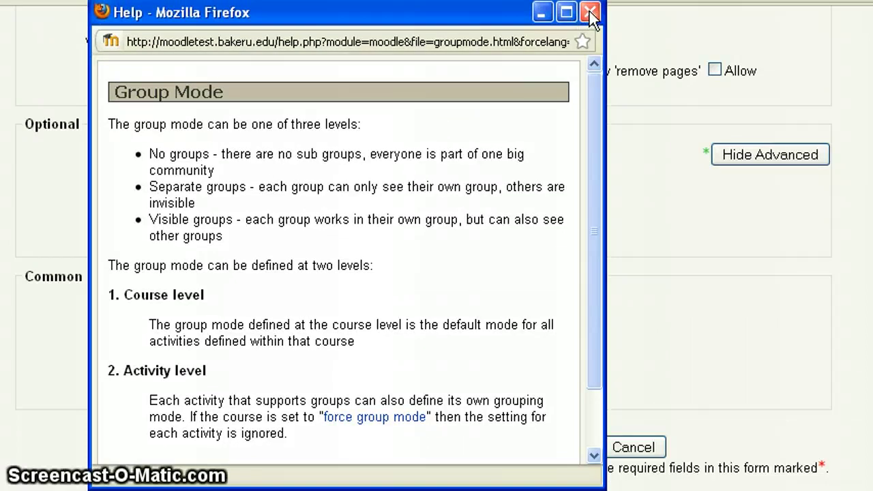
click(591, 13)
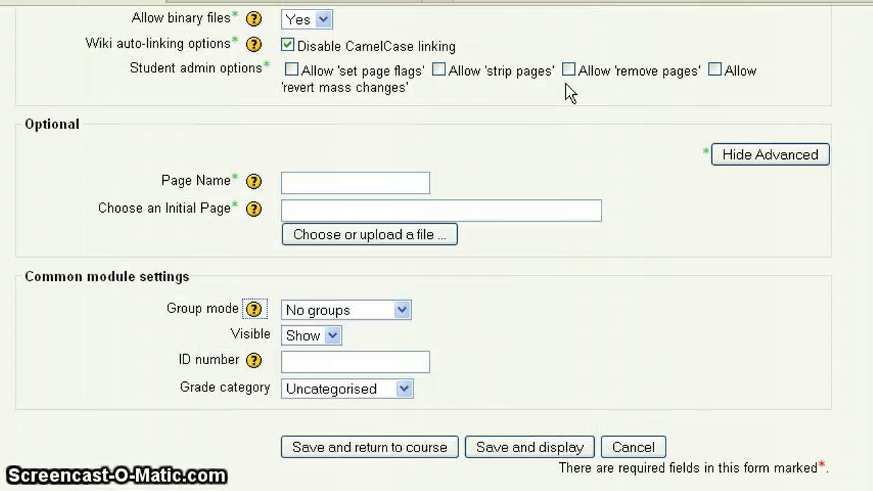
- Set the group mode to Separate groups and save the wiki, returning to the course
click(408, 311)
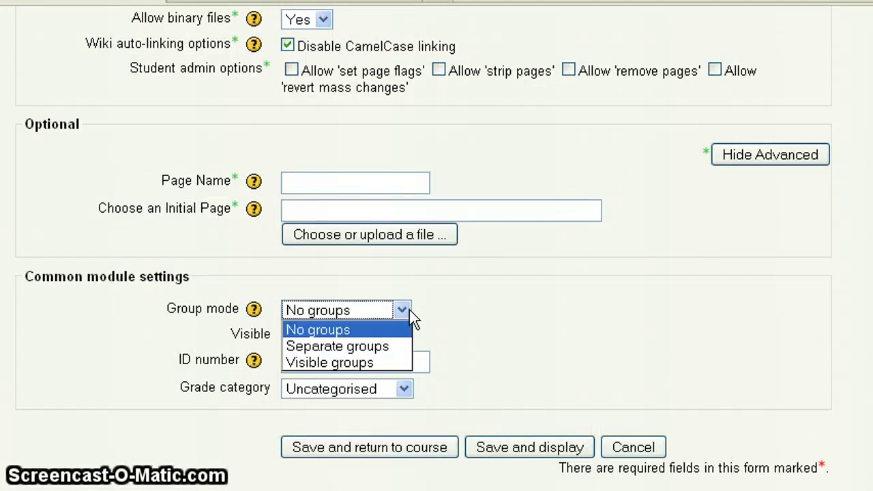
click(370, 344)
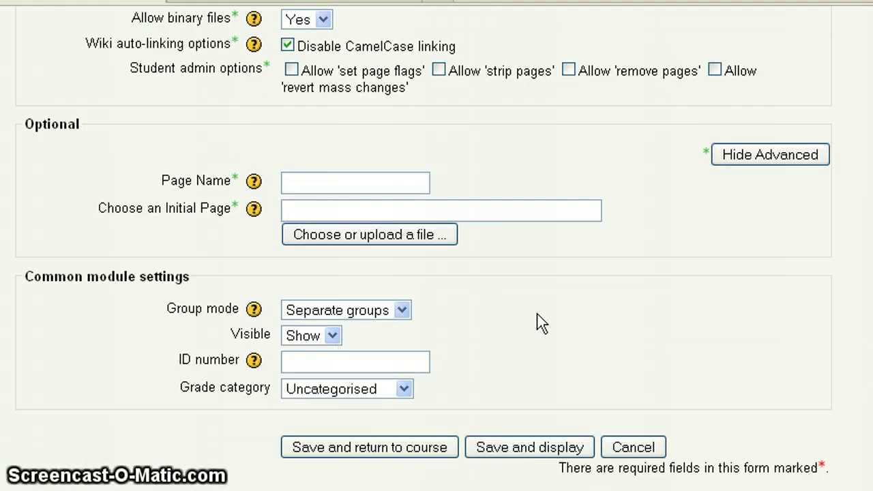
click(354, 445)
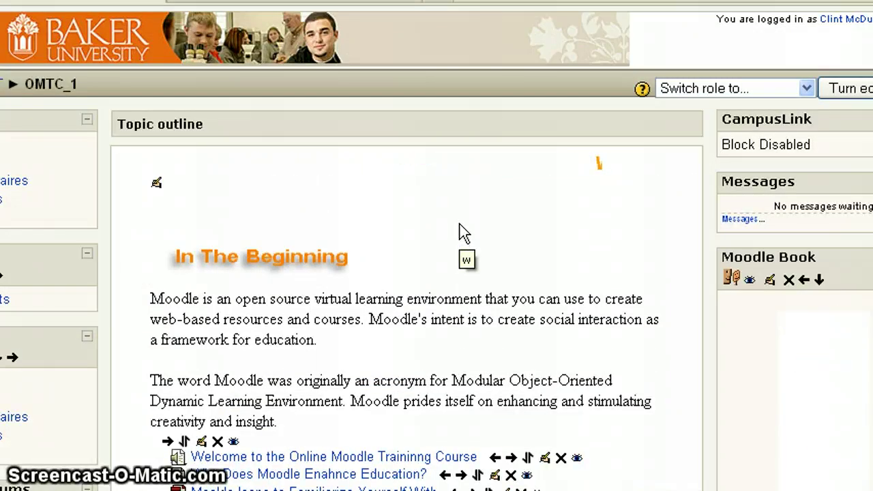
- Scroll down the course page to find Test Wiki listed below Program Focused Blogs
scroll(617, 380, down, 10)
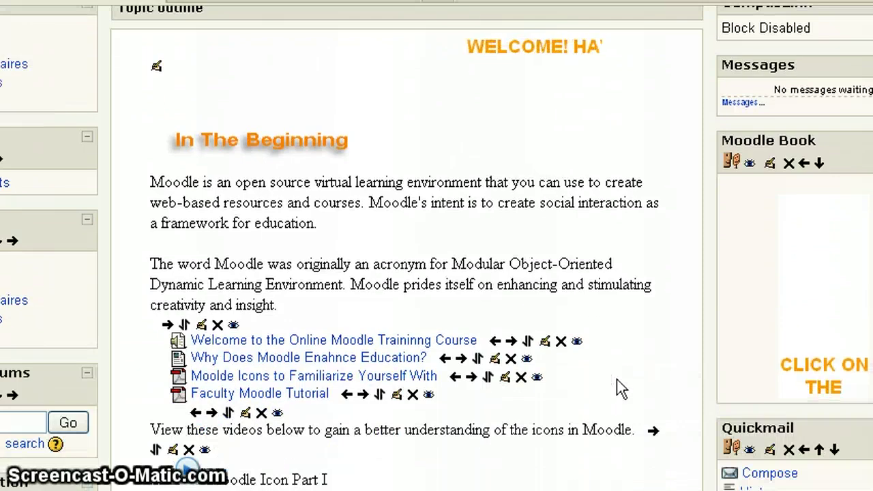
scroll(617, 389, down, 10)
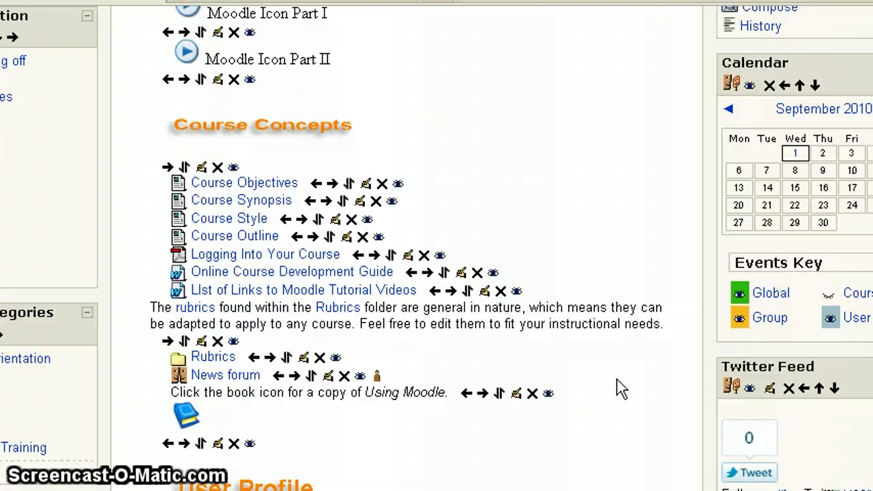
scroll(617, 380, down, 5)
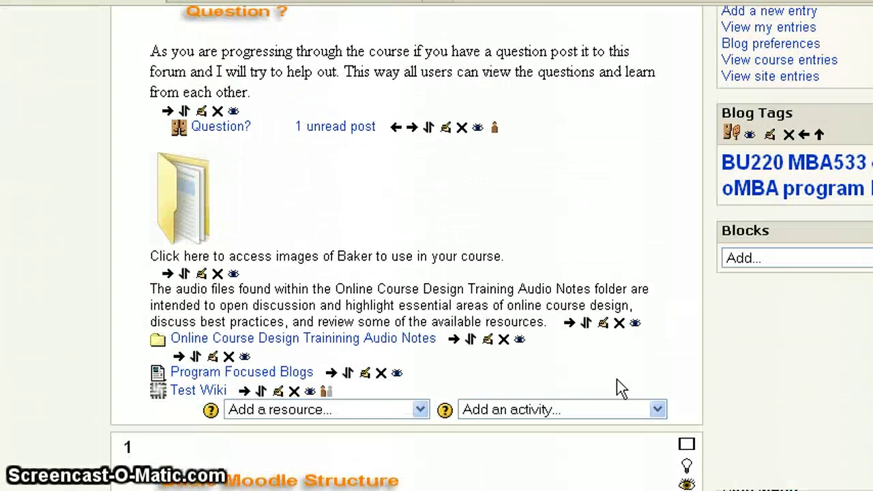